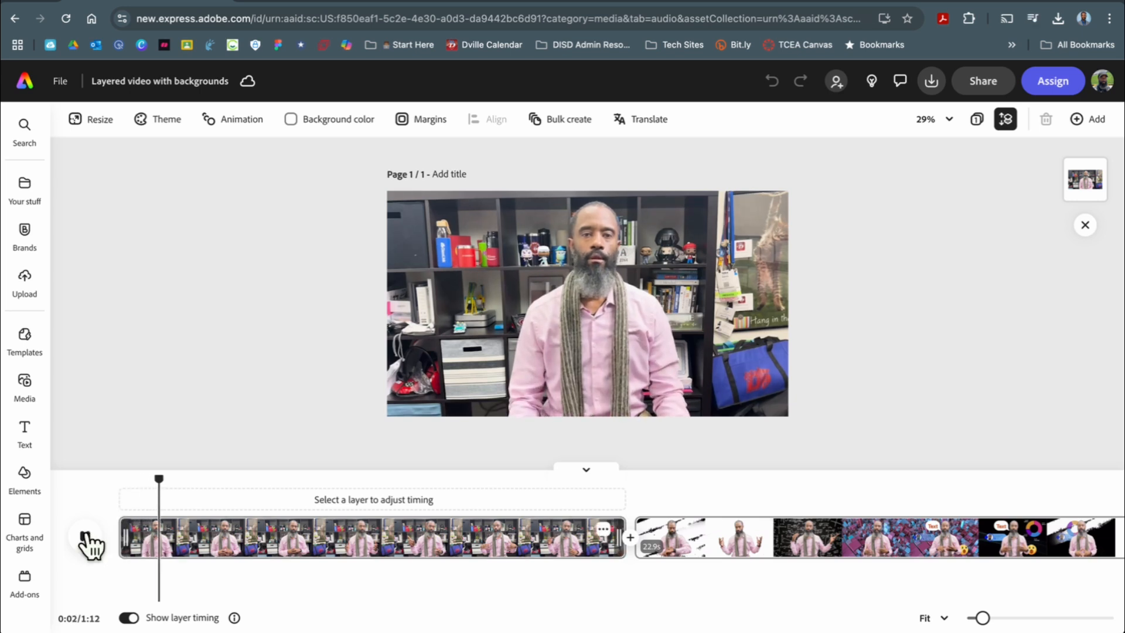
# Select the first scene's full-frame presenter video and survey all scenes along the timeline up to the final black scene
pyautogui.click(294, 537)
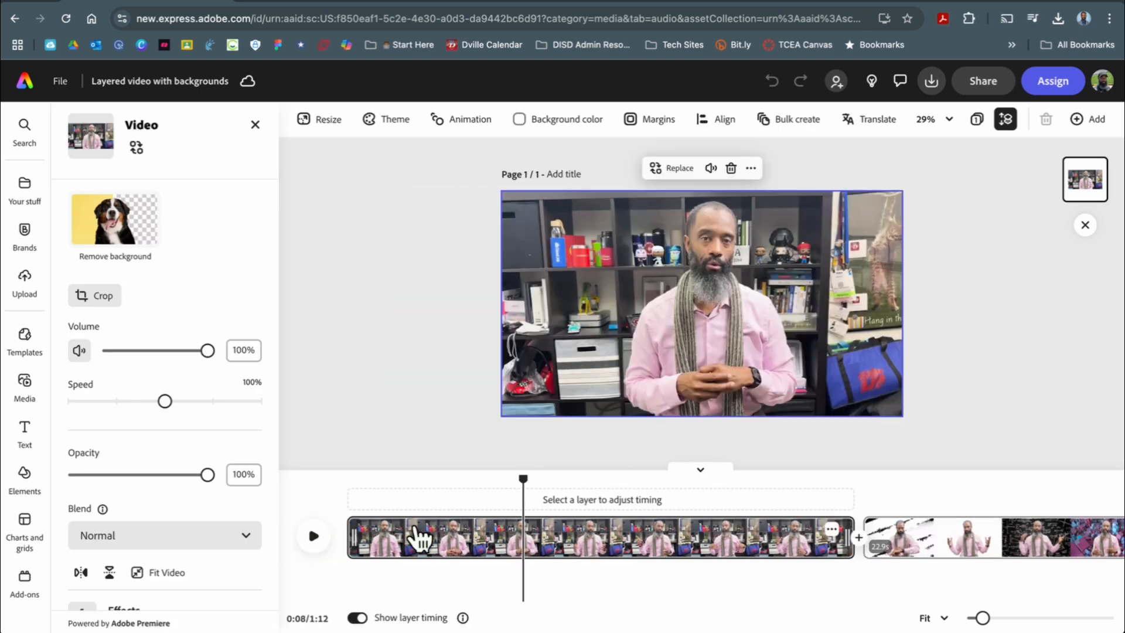
pyautogui.click(577, 387)
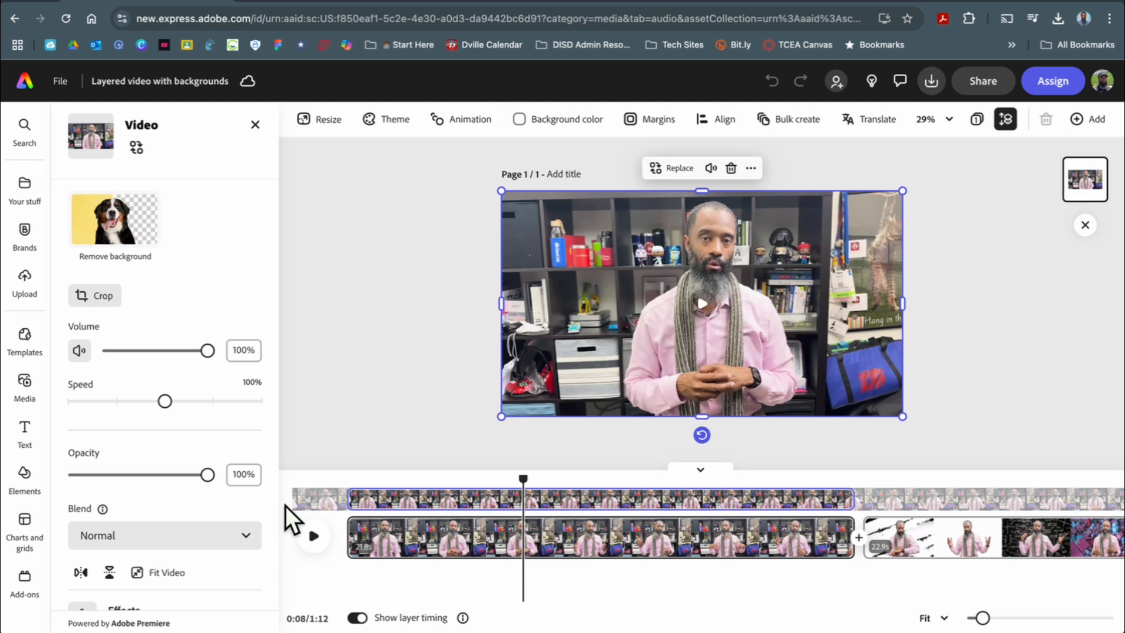
pyautogui.hscroll(8, 829, 533)
pyautogui.hscroll(6, 829, 532)
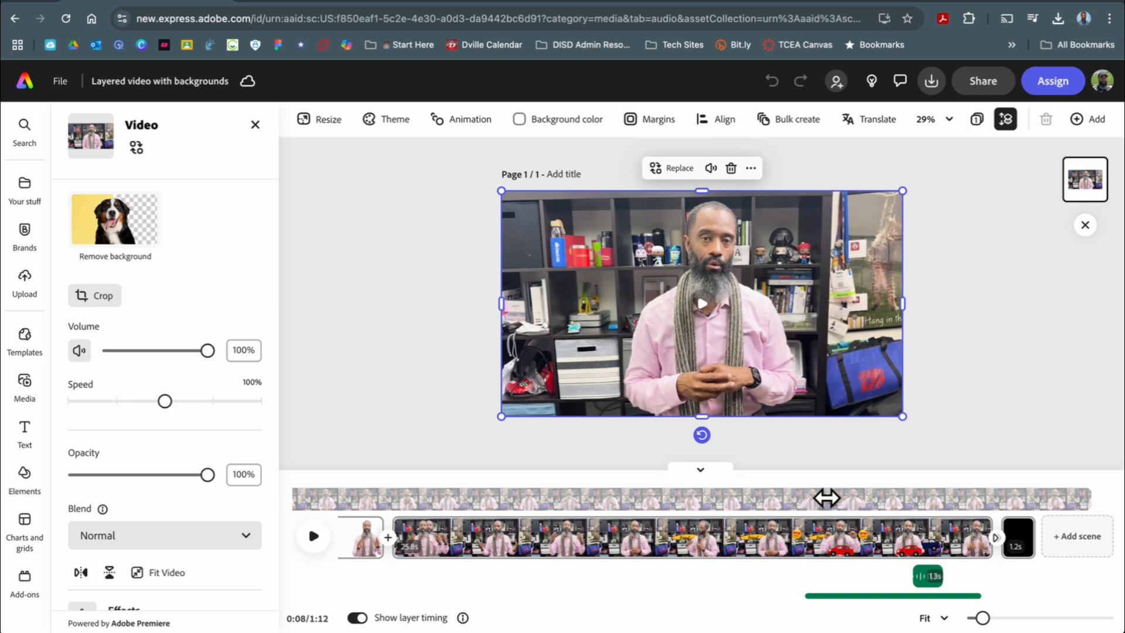
pyautogui.hscroll(-6, 602, 553)
pyautogui.click(602, 553)
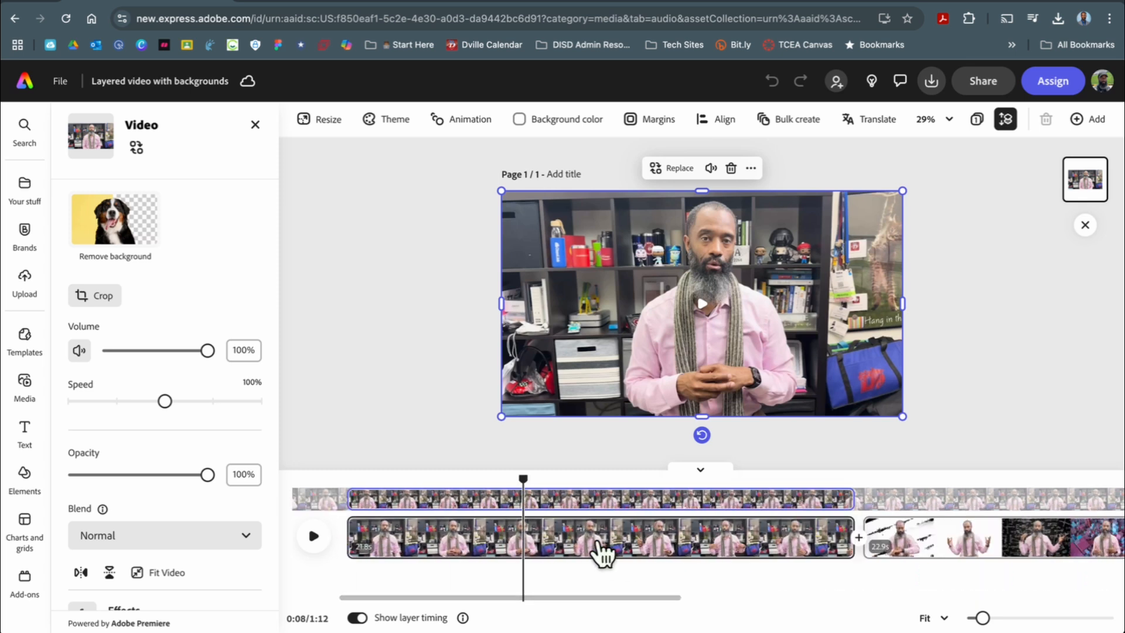
# Play the first scene through into the second scene and preview the second scene's white and math chalkboard backgrounds
pyautogui.click(313, 537)
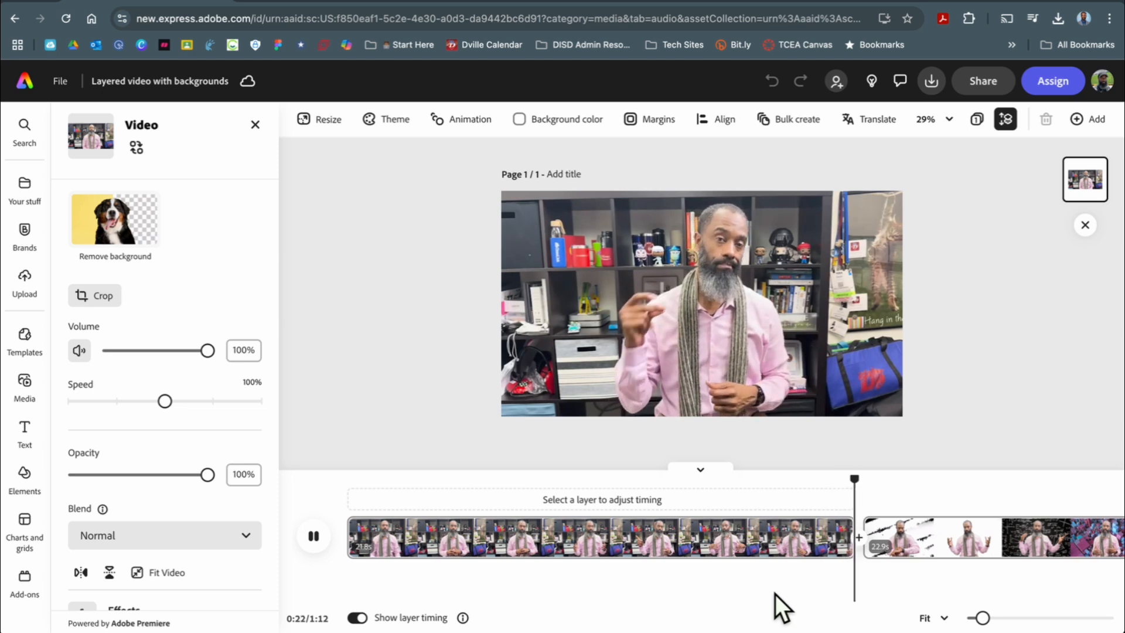
pyautogui.press('space')
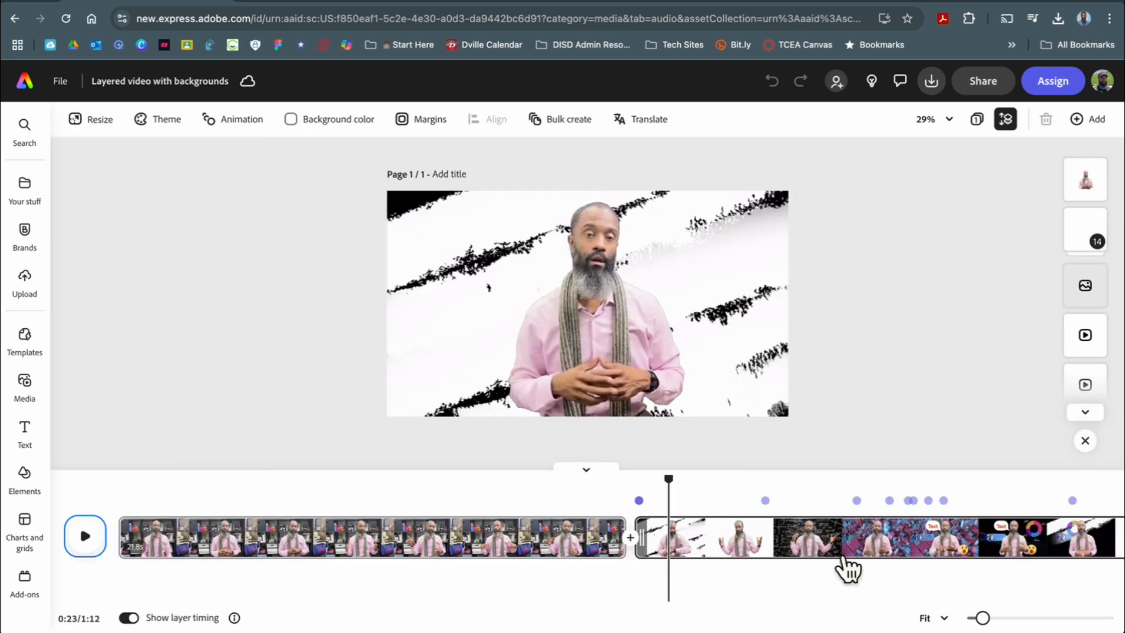
pyautogui.click(725, 553)
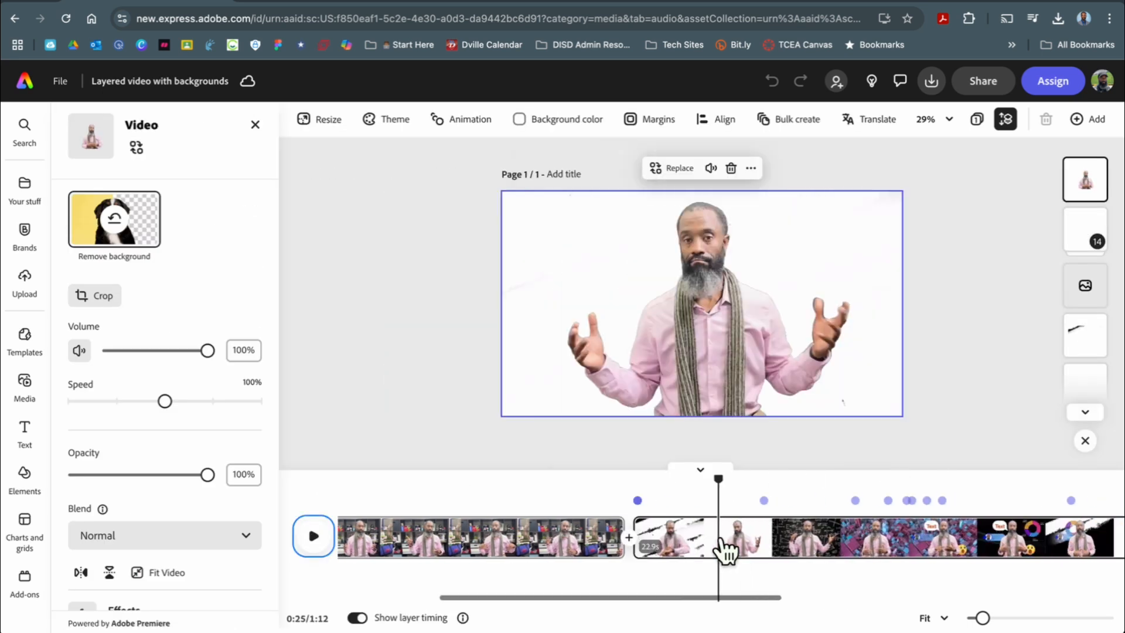
pyautogui.hscroll(5, 721, 550)
pyautogui.click(609, 547)
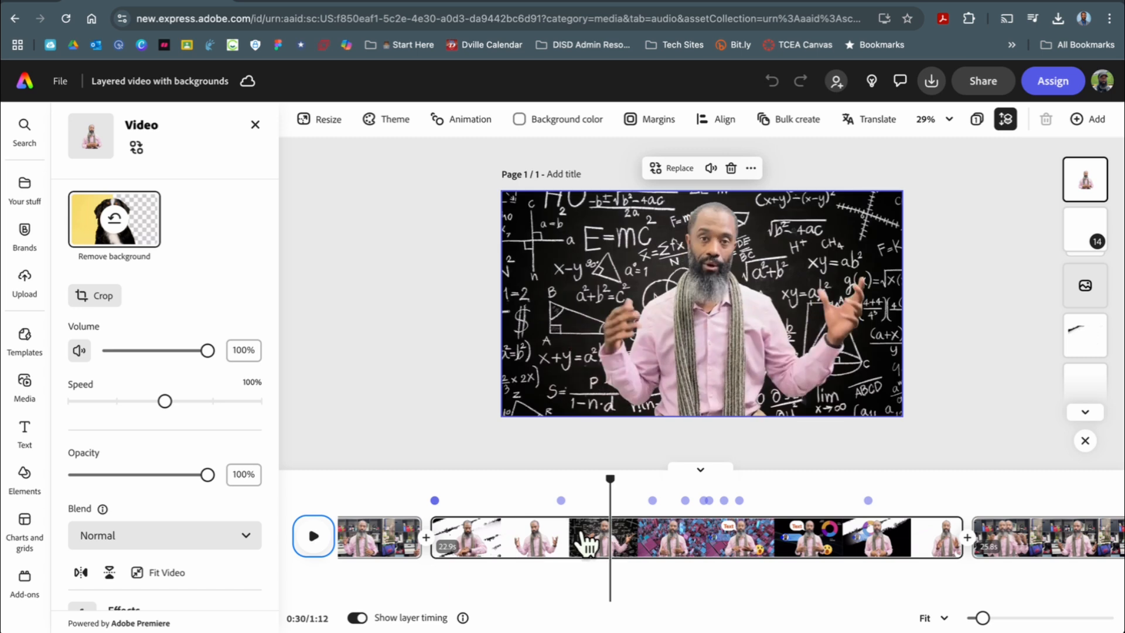
pyautogui.click(501, 542)
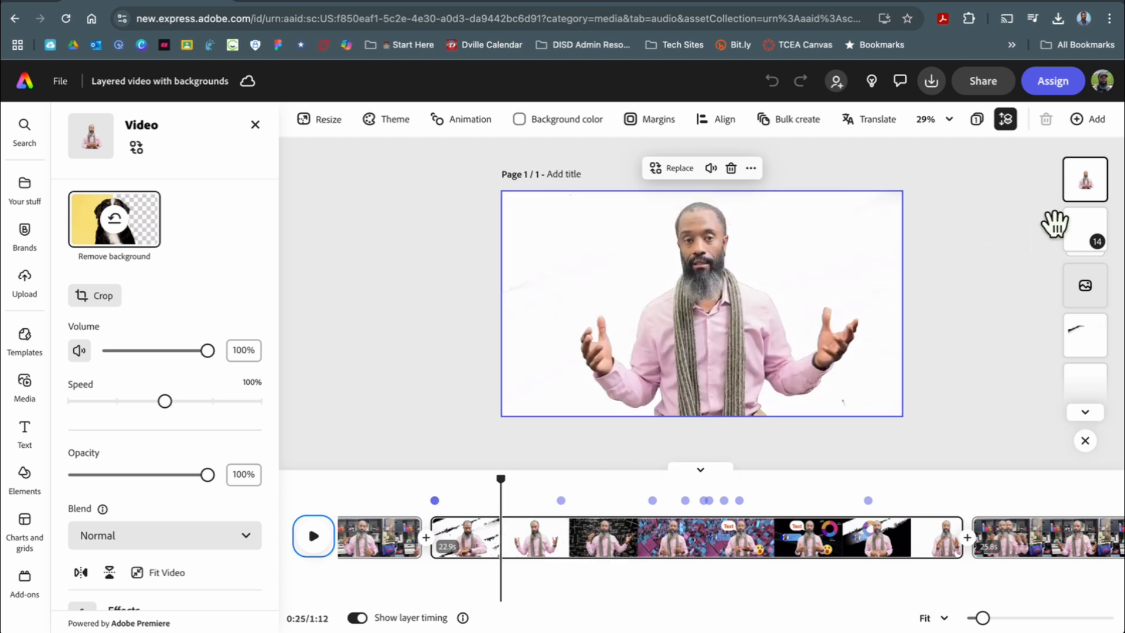
# Inspect the second scene's background video layer at 0:40 and its background-removed presenter video at 0:27
pyautogui.click(1088, 191)
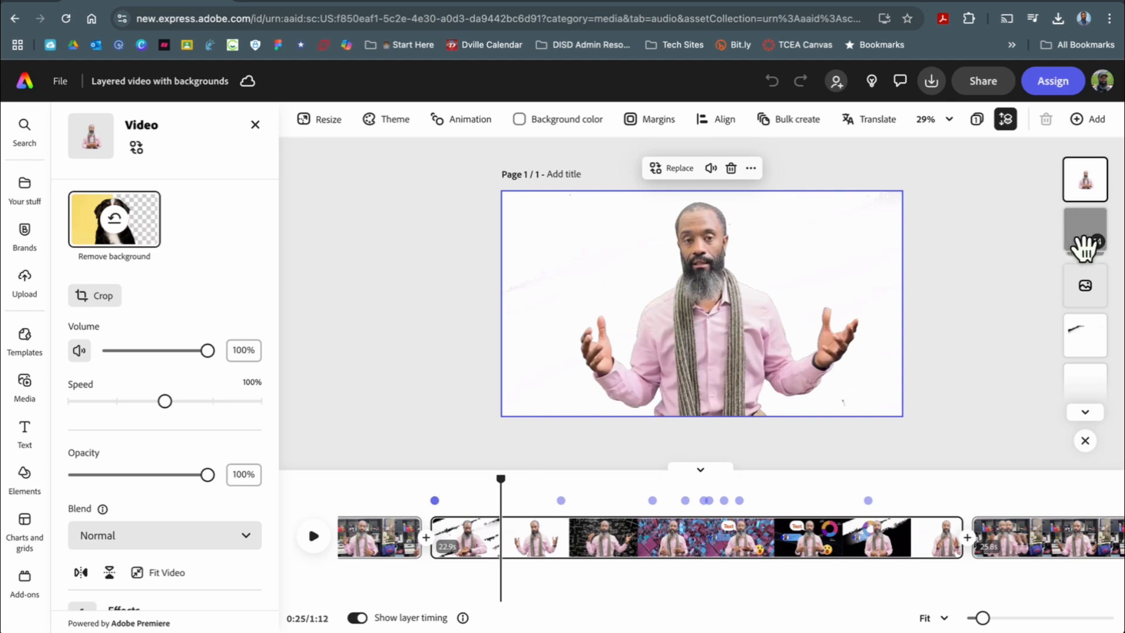
pyautogui.click(1077, 334)
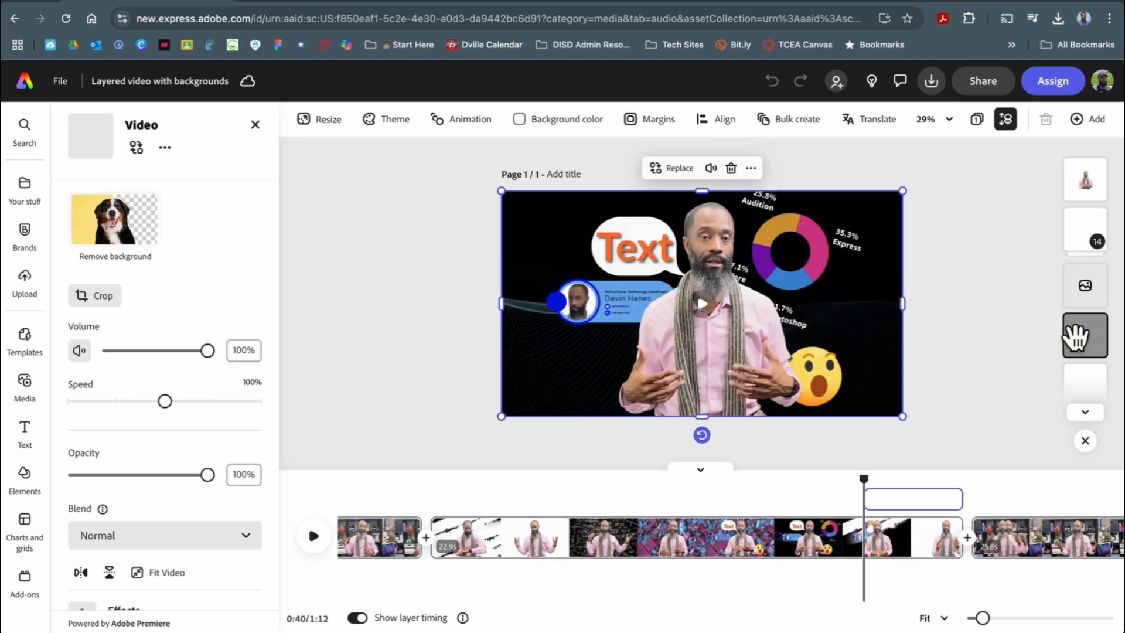
pyautogui.moveTo(863, 476)
pyautogui.mouseDown()
pyautogui.moveTo(494, 482)
pyautogui.moveTo(561, 486)
pyautogui.moveTo(558, 498)
pyautogui.moveTo(545, 495)
pyautogui.mouseUp()
pyautogui.click(526, 225)
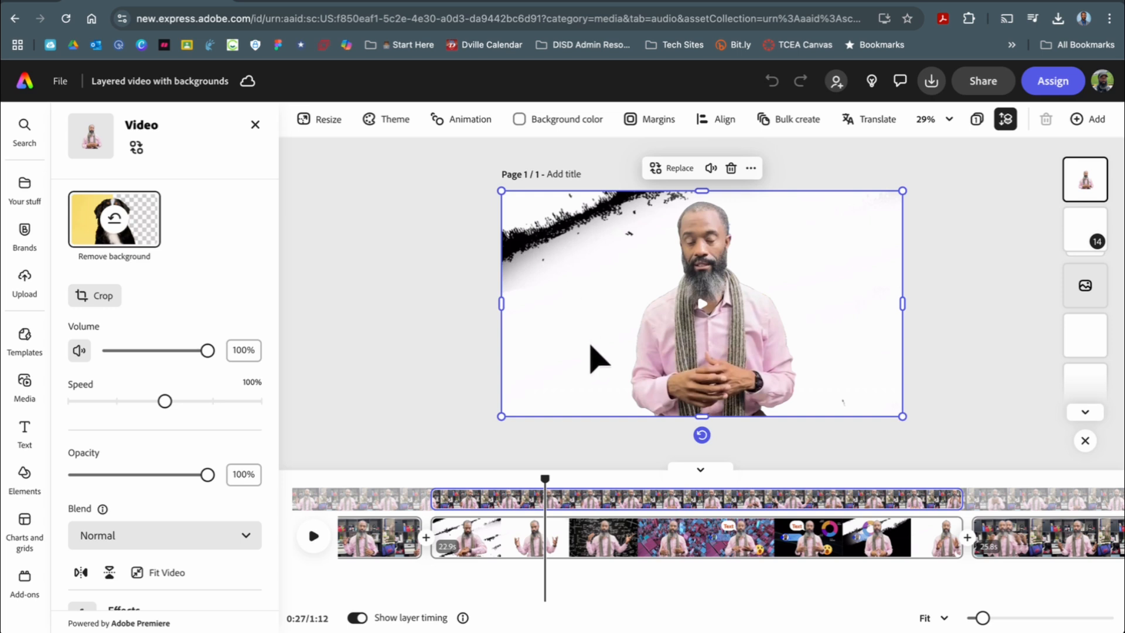
# Scrub the second scene through 0:31 to 0:37 and examine its full stack of background and overlay layers
pyautogui.moveTo(544, 491); pyautogui.dragTo(643, 476)
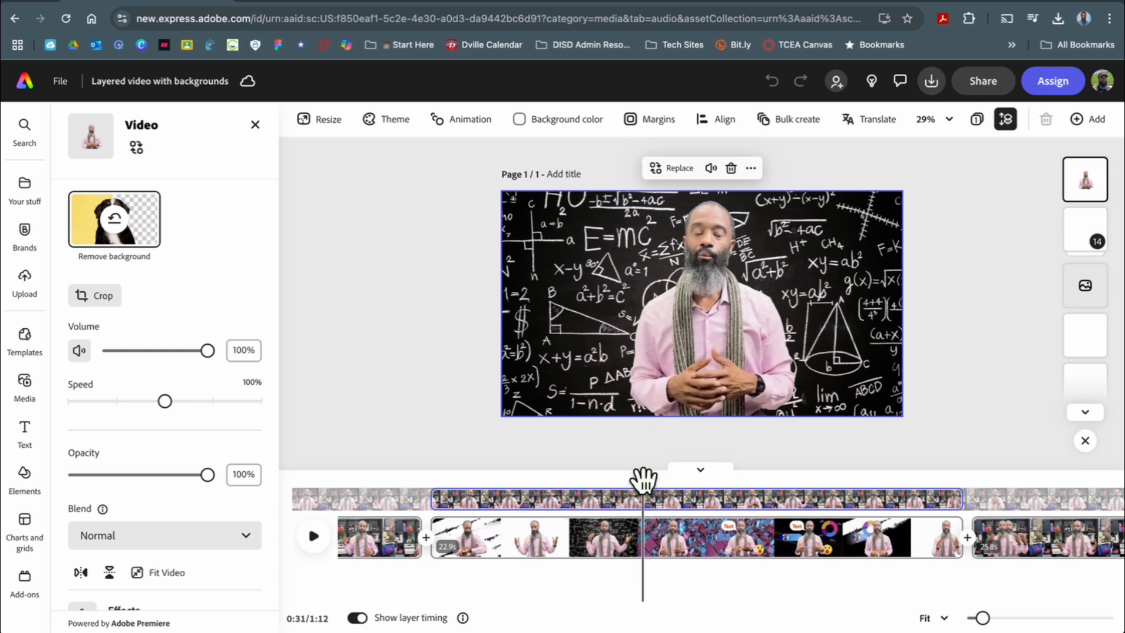
pyautogui.hscroll(3, 710, 545)
pyautogui.hscroll(2, 712, 553)
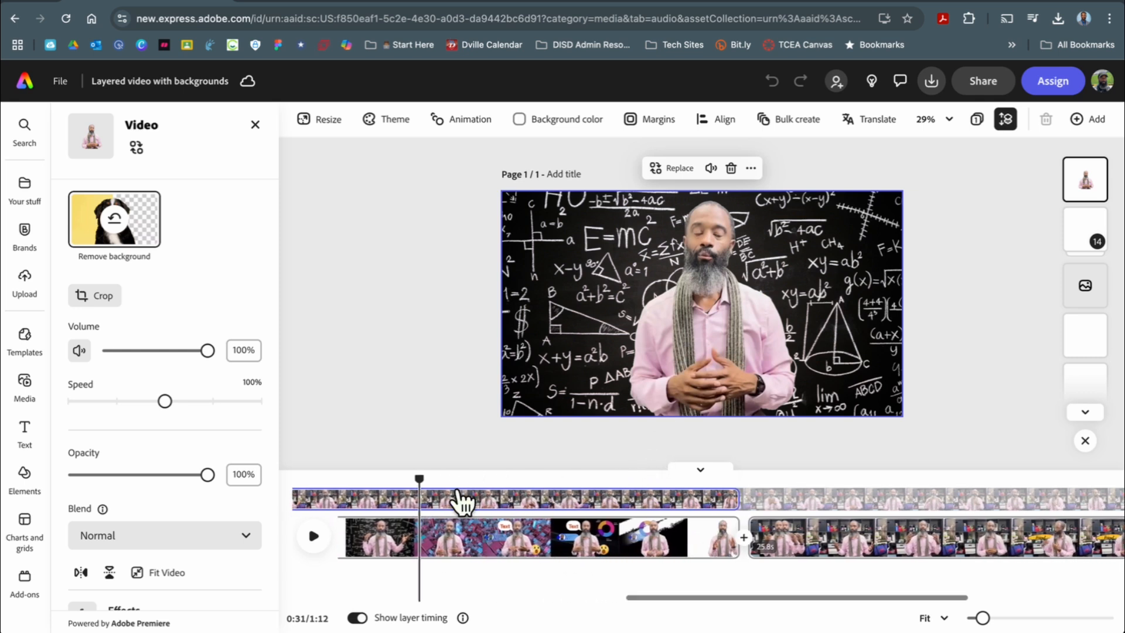
pyautogui.moveTo(422, 481); pyautogui.dragTo(569, 516)
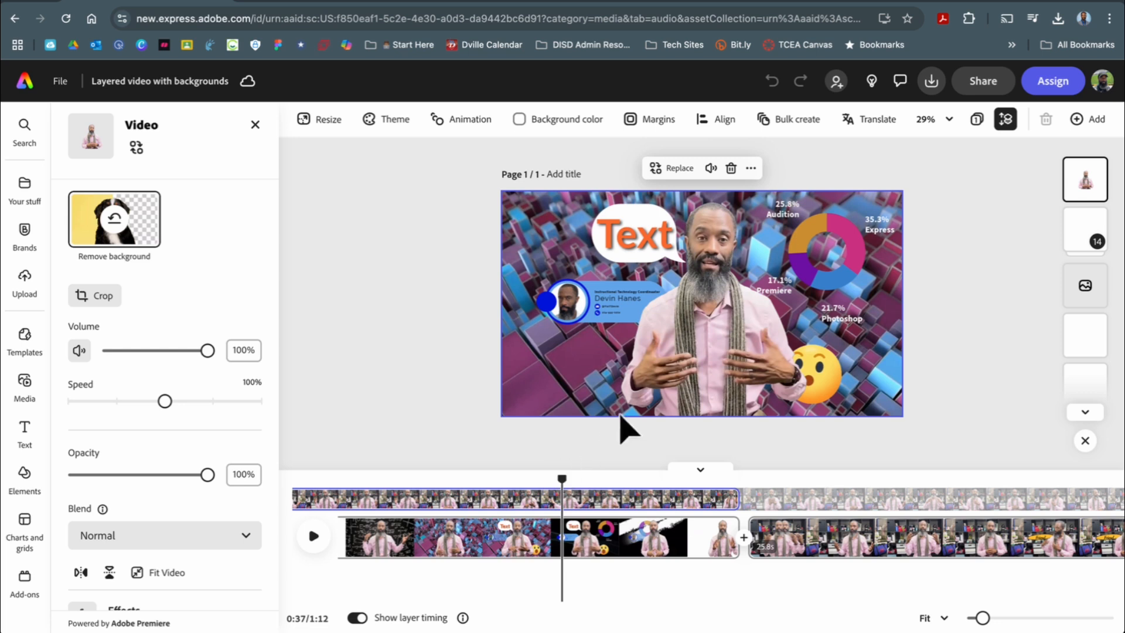
pyautogui.scroll(-5, 1085, 257)
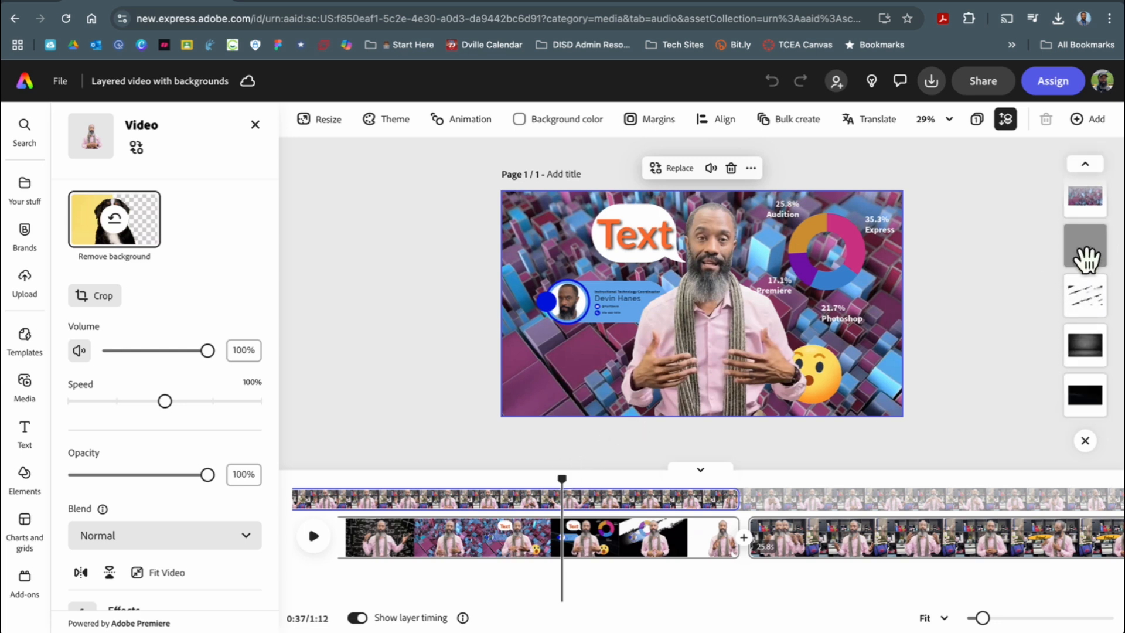
pyautogui.scroll(3, 1093, 388)
pyautogui.scroll(3, 1091, 386)
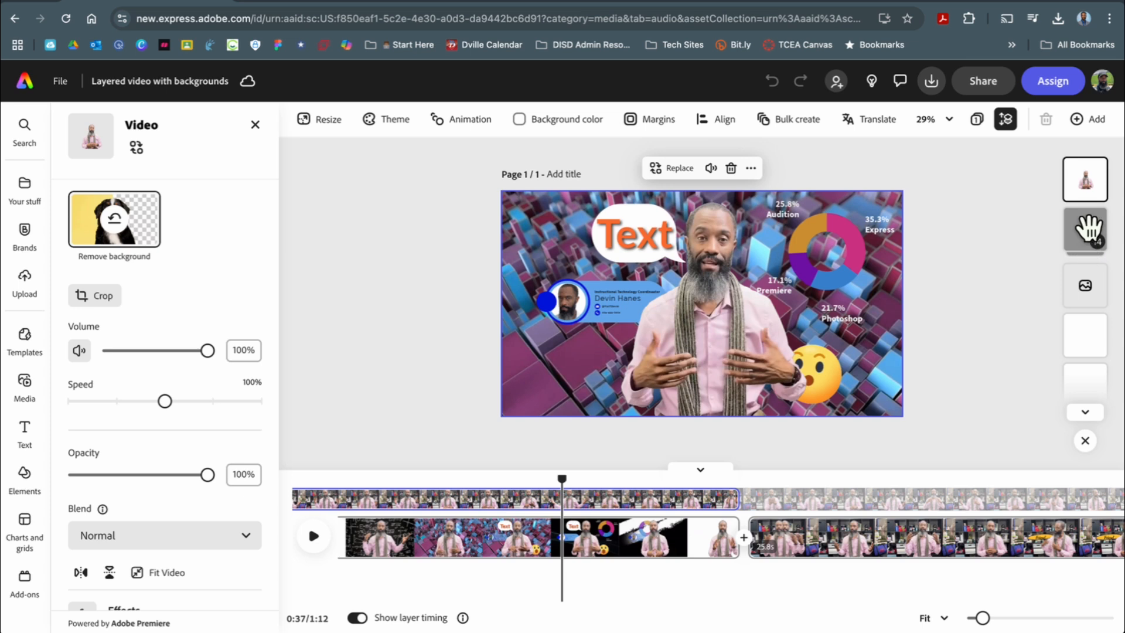
# Preview the third scene's ghosted presenter effect at 0:46, look through its layer stack and advance to 0:52
pyautogui.moveTo(562, 478); pyautogui.dragTo(775, 477)
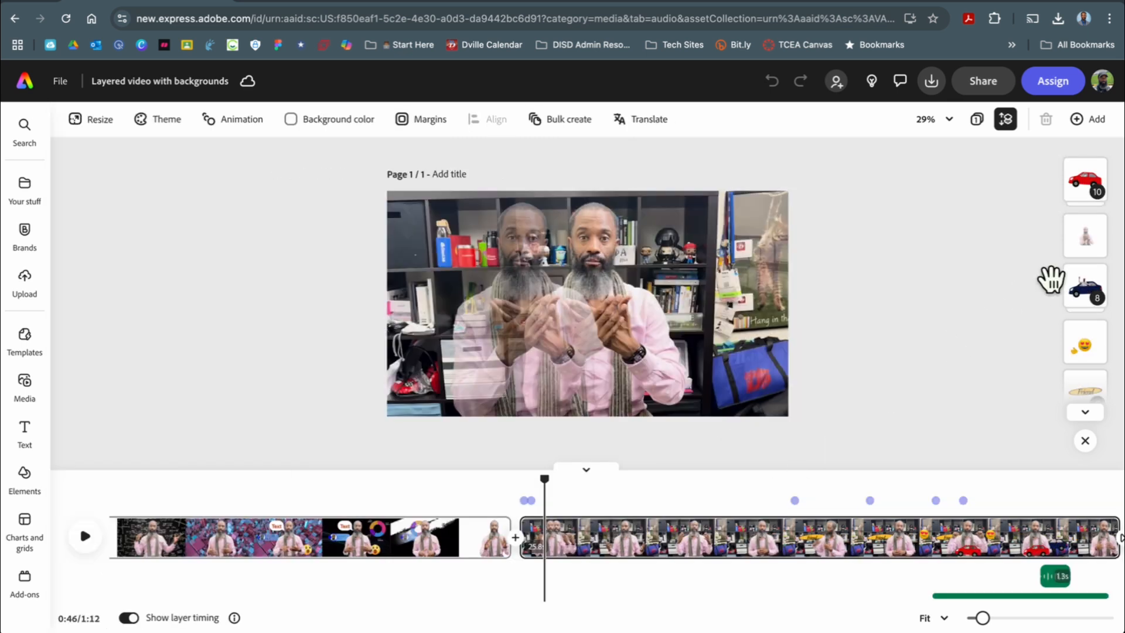
pyautogui.scroll(-2, 1079, 325)
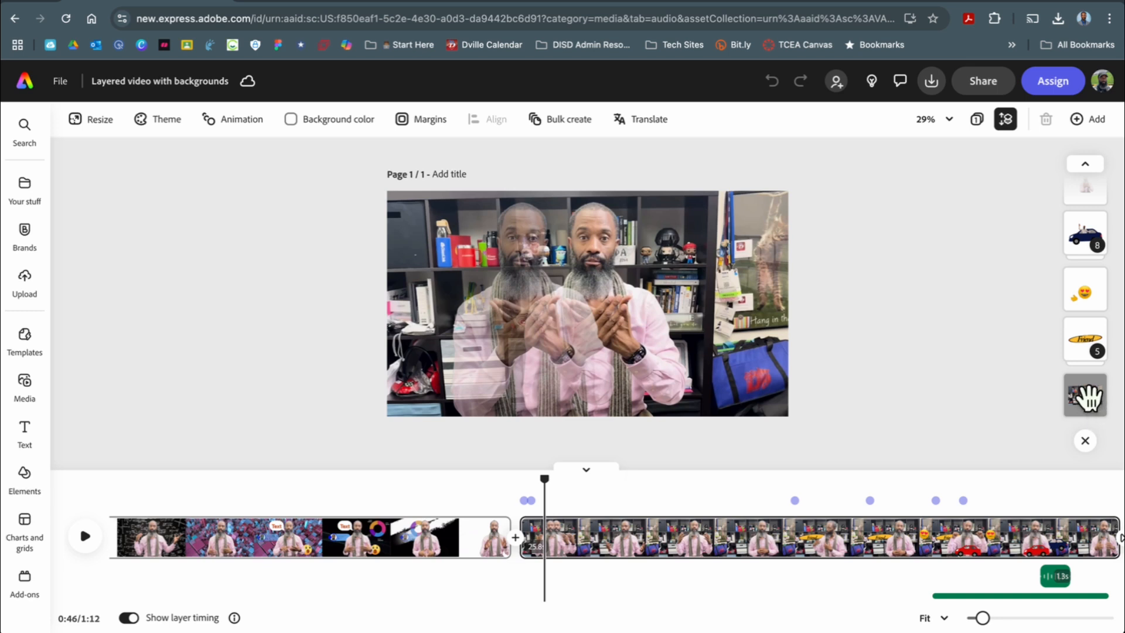
pyautogui.moveTo(1081, 394); pyautogui.dragTo(1083, 234)
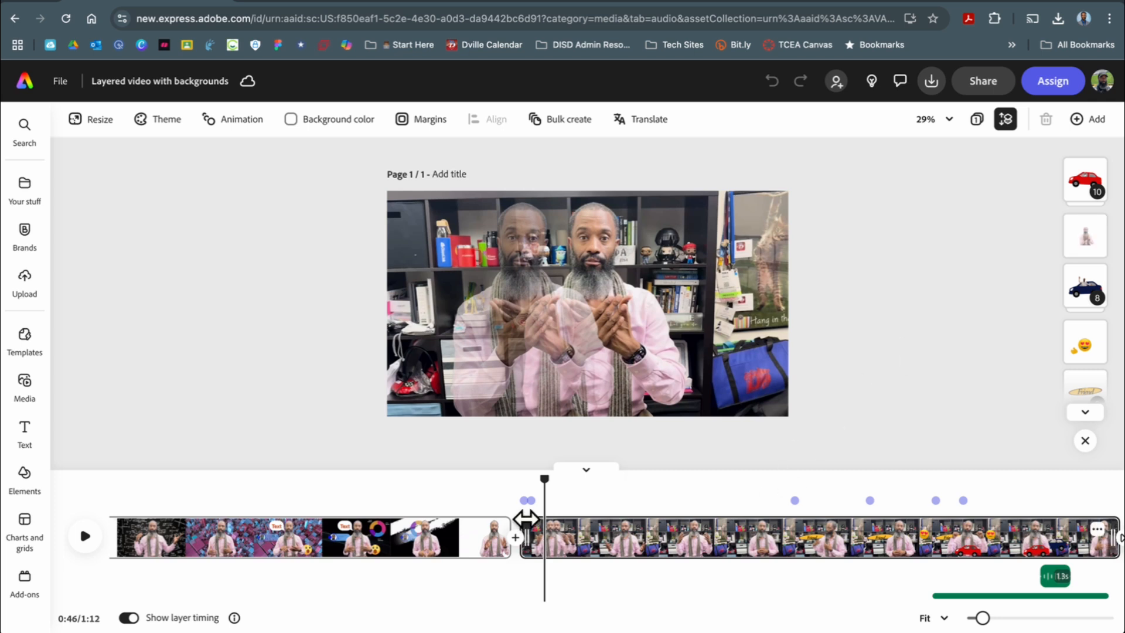
pyautogui.hscroll(4, 497, 528)
pyautogui.moveTo(417, 479); pyautogui.dragTo(557, 502)
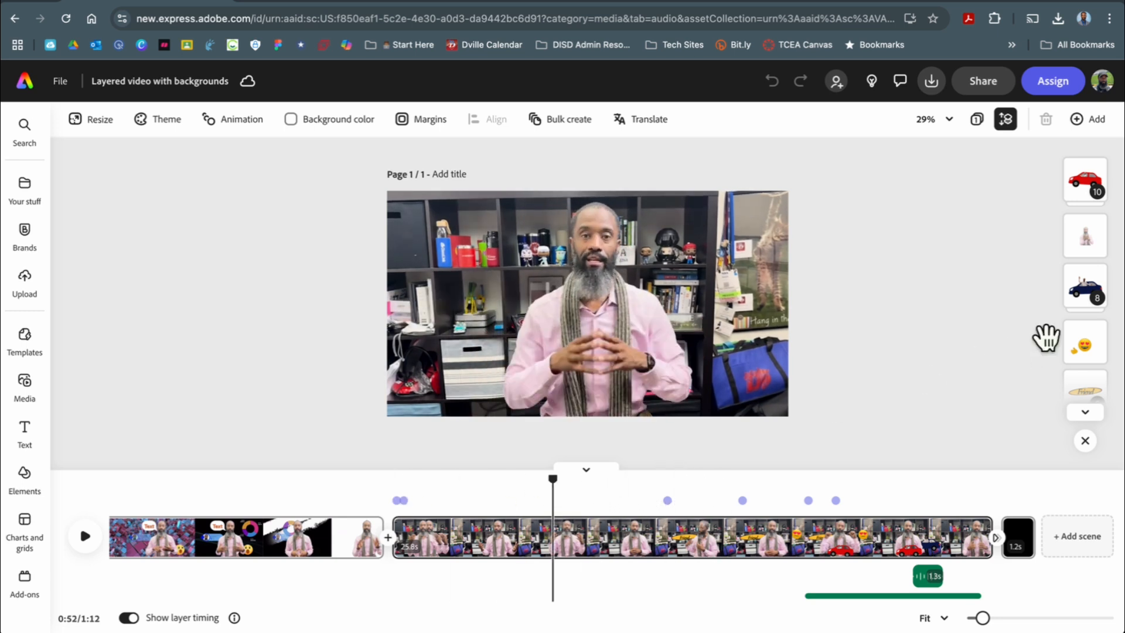
# Inspect the third scene's heart-eyes emoji video, "Friend" logo group and background-removed presenter layer with the playhead at 1:05
pyautogui.click(1085, 339)
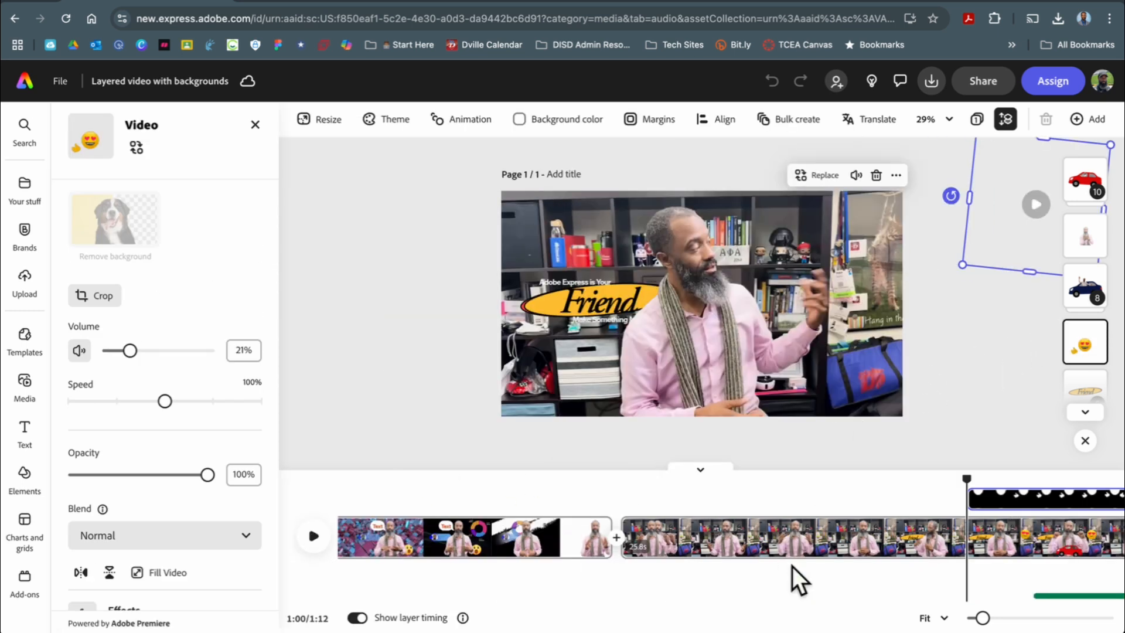
pyautogui.hscroll(4, 809, 567)
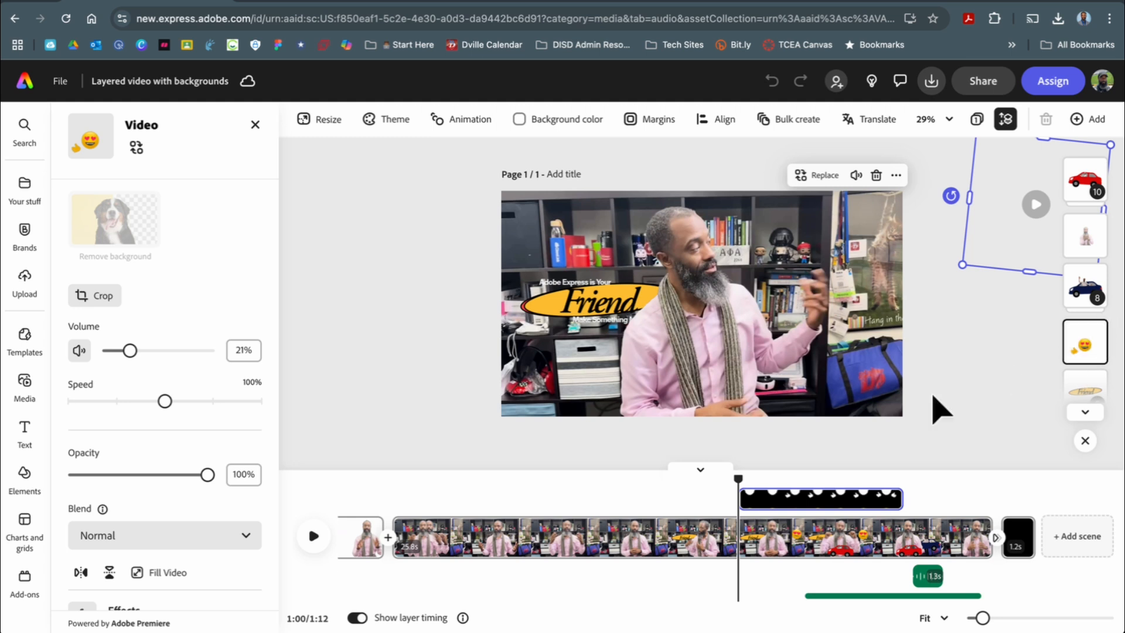
pyautogui.moveTo(741, 480); pyautogui.dragTo(855, 483)
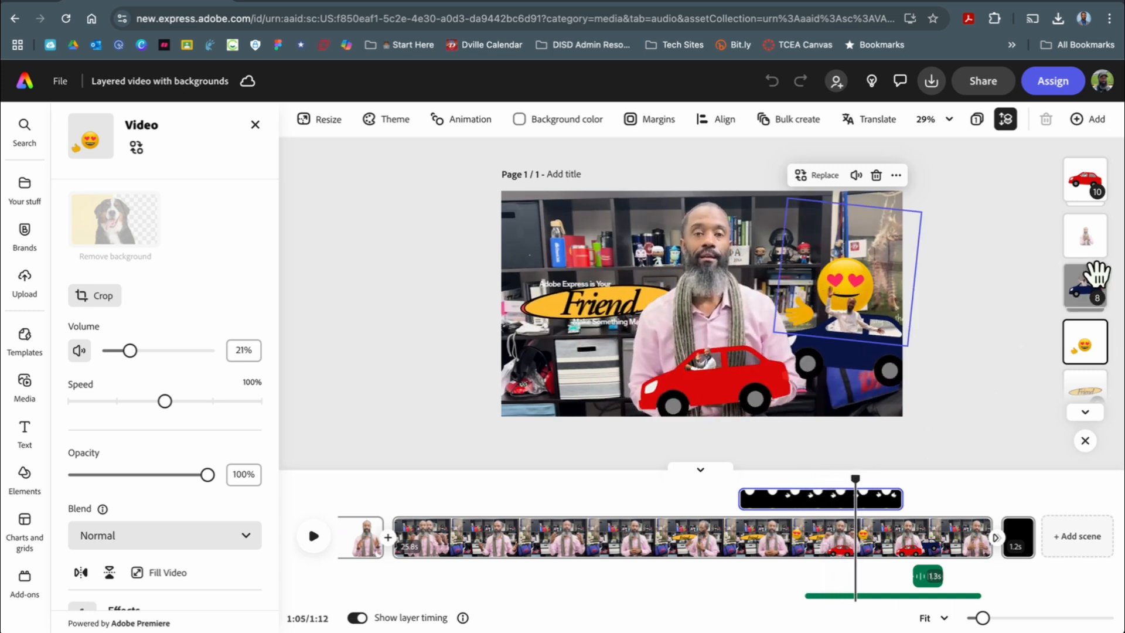
pyautogui.click(1086, 378)
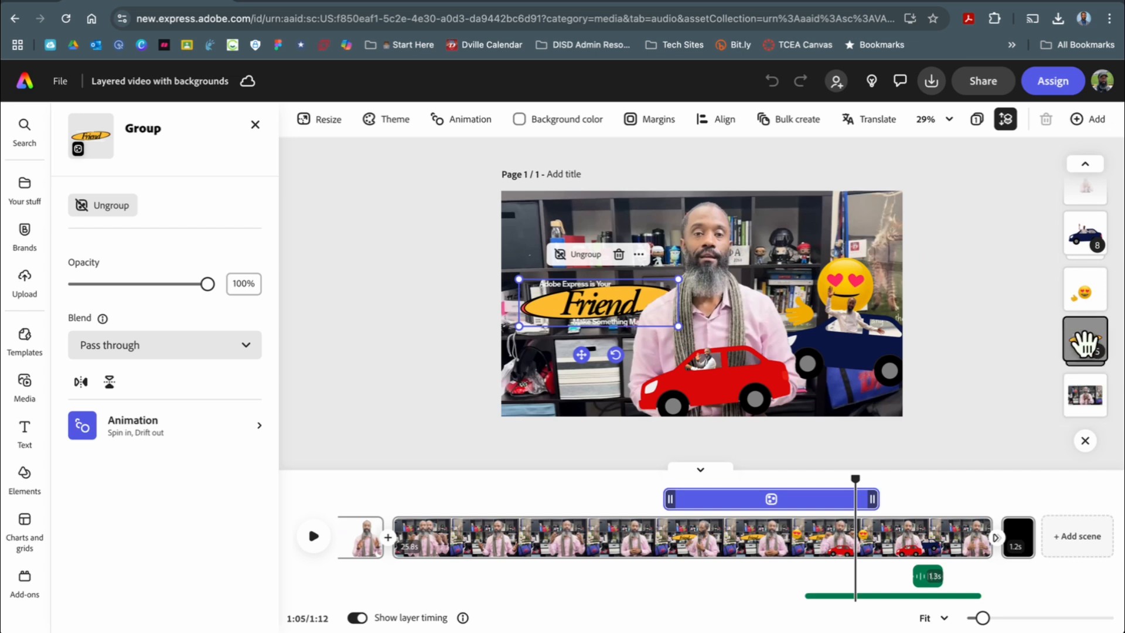
pyautogui.scroll(2, 1085, 328)
pyautogui.click(1085, 234)
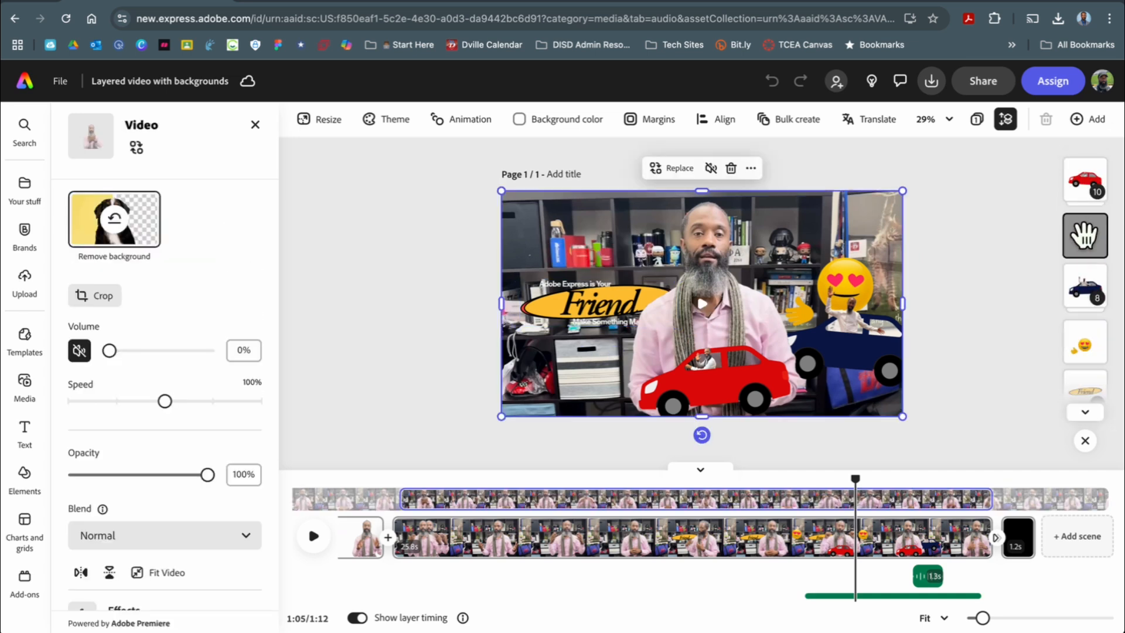
# Open the red car group in the third scene and examine the individual layers that make up the car
pyautogui.click(1082, 182)
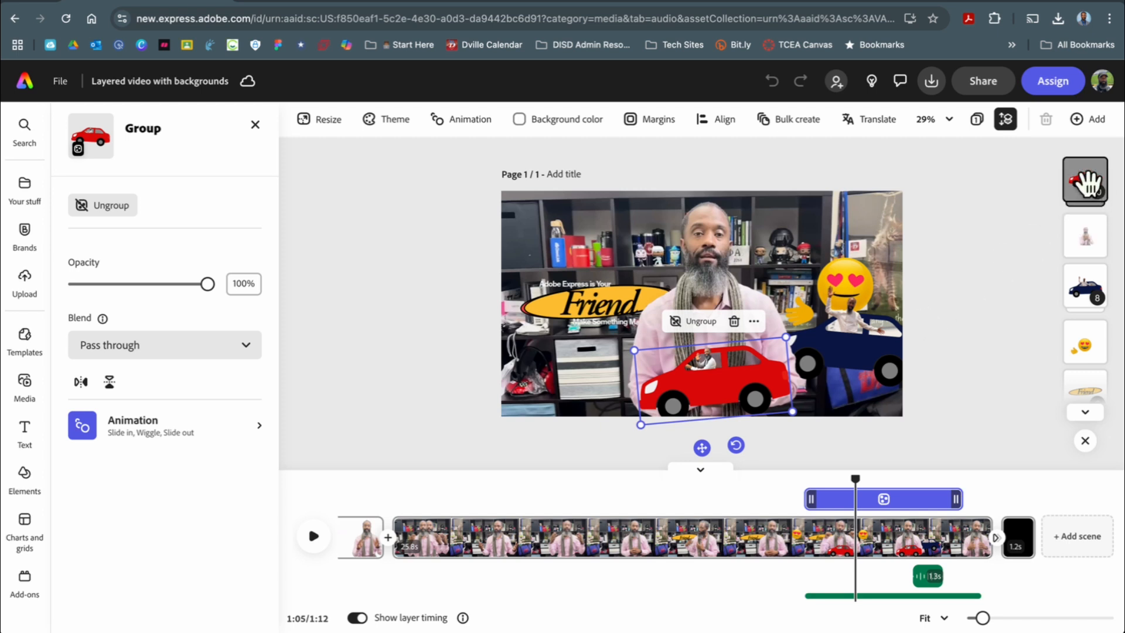
pyautogui.click(1085, 182)
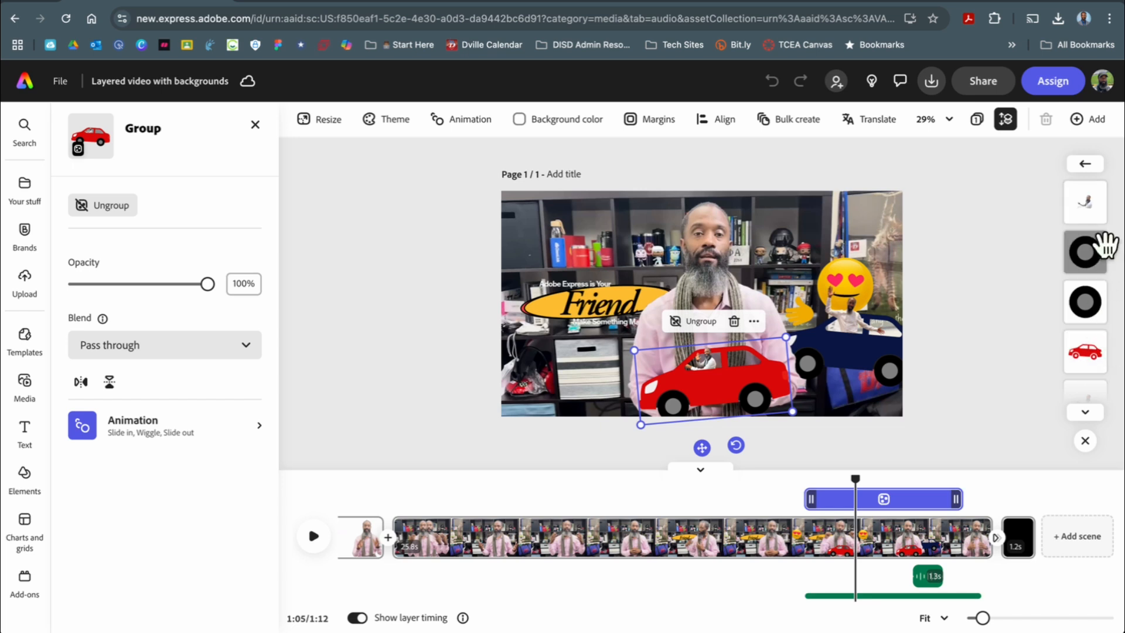
pyautogui.scroll(-1, 1084, 319)
pyautogui.scroll(-2, 1085, 319)
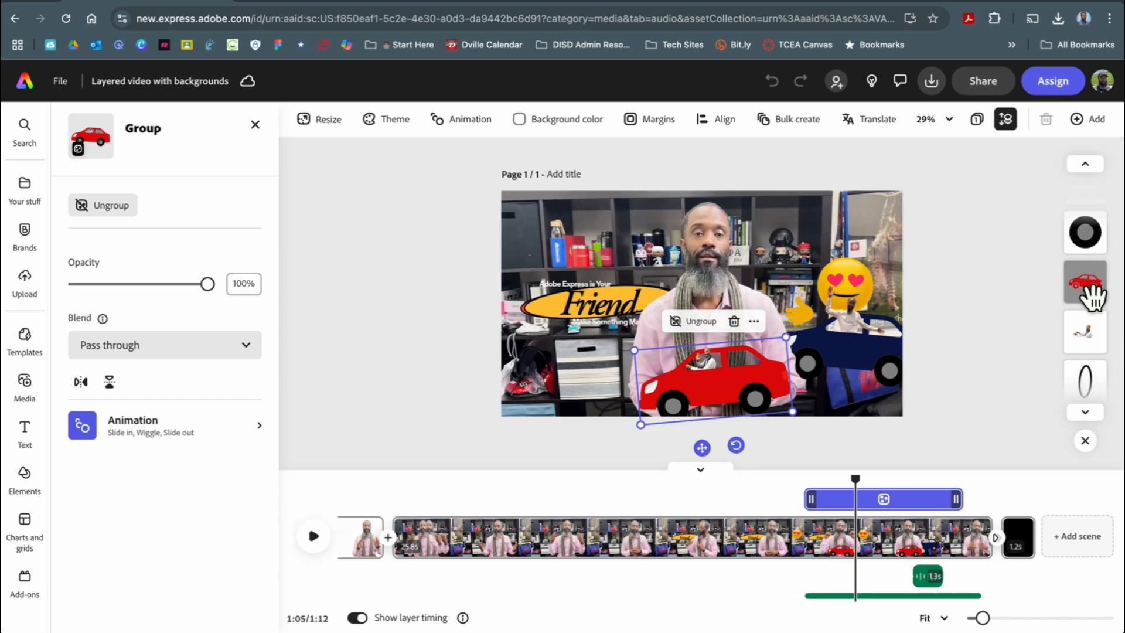
pyautogui.scroll(-2, 1086, 333)
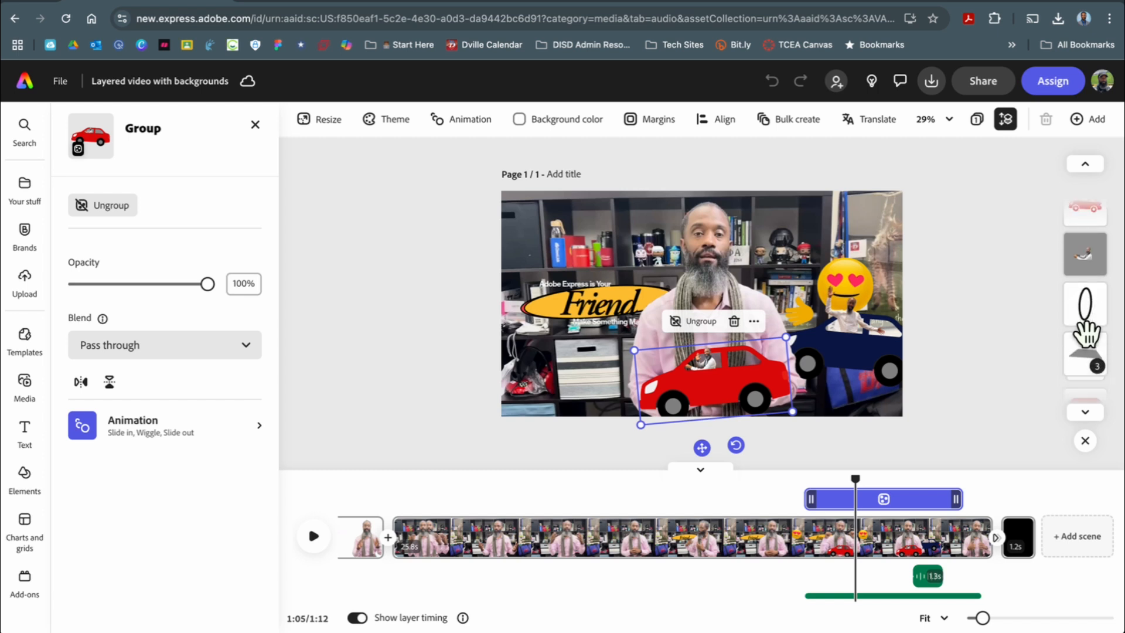
pyautogui.scroll(-3, 1084, 351)
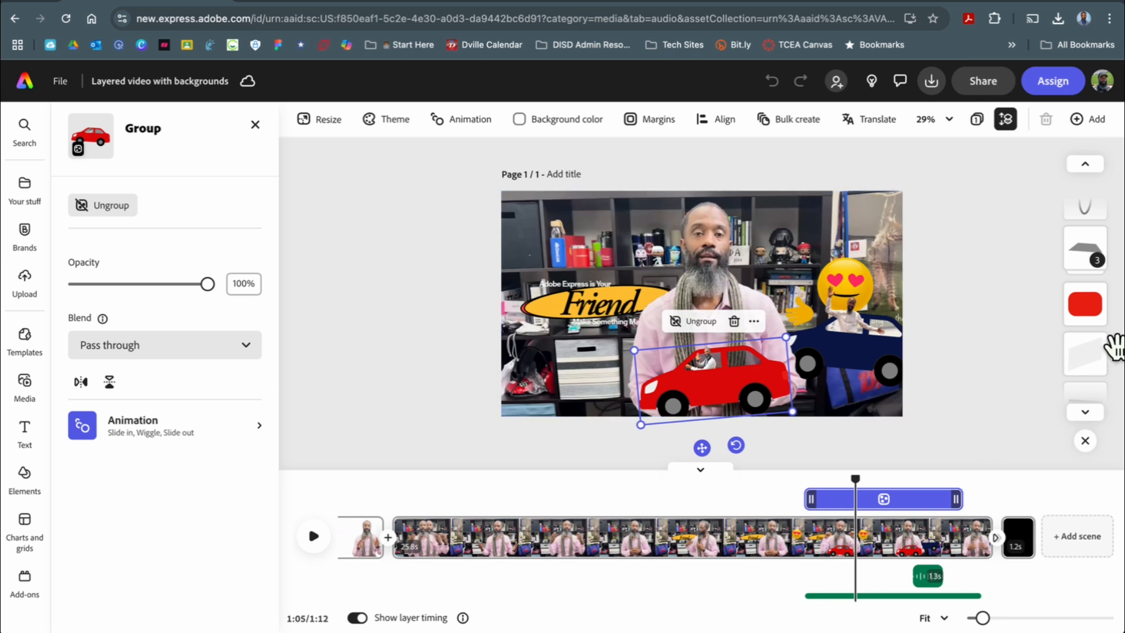
pyautogui.scroll(-2, 1105, 344)
pyautogui.click(1111, 239)
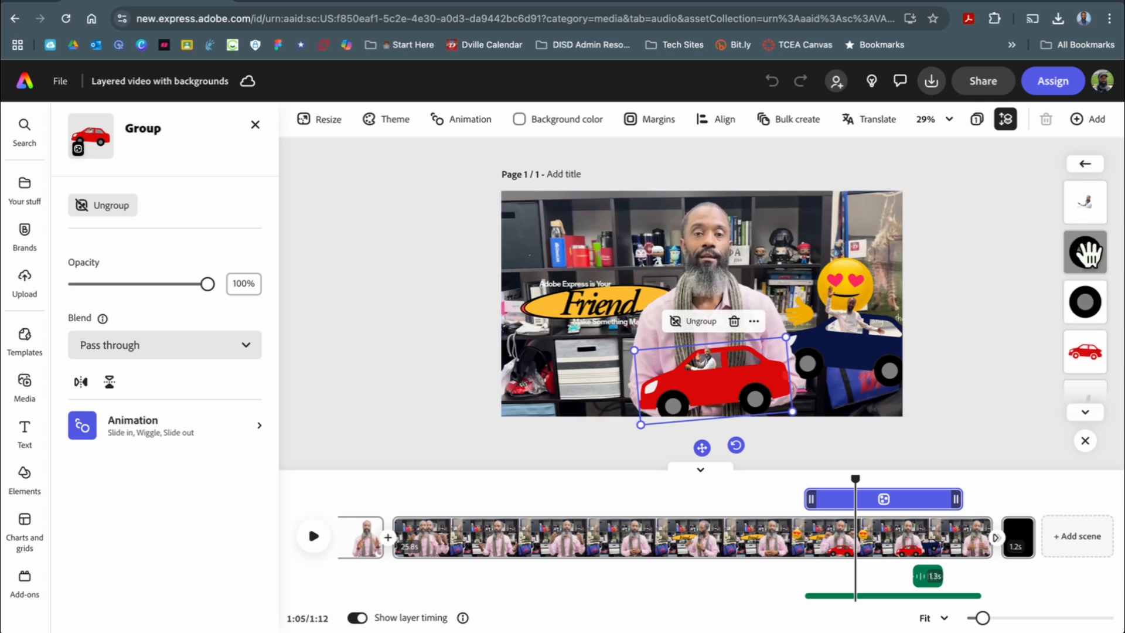
pyautogui.scroll(-3, 1090, 253)
pyautogui.scroll(-3, 1105, 286)
pyautogui.scroll(3, 1104, 281)
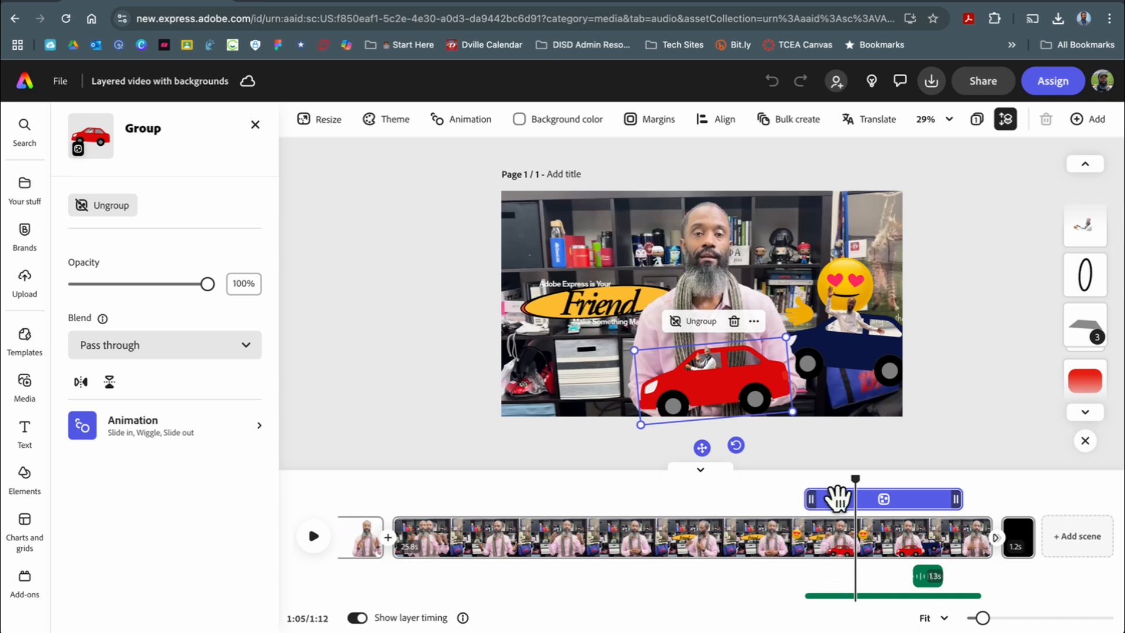
# Inspect the settings of both sound clips under the third scene and of its base presenter video at 1:05
pyautogui.click(928, 576)
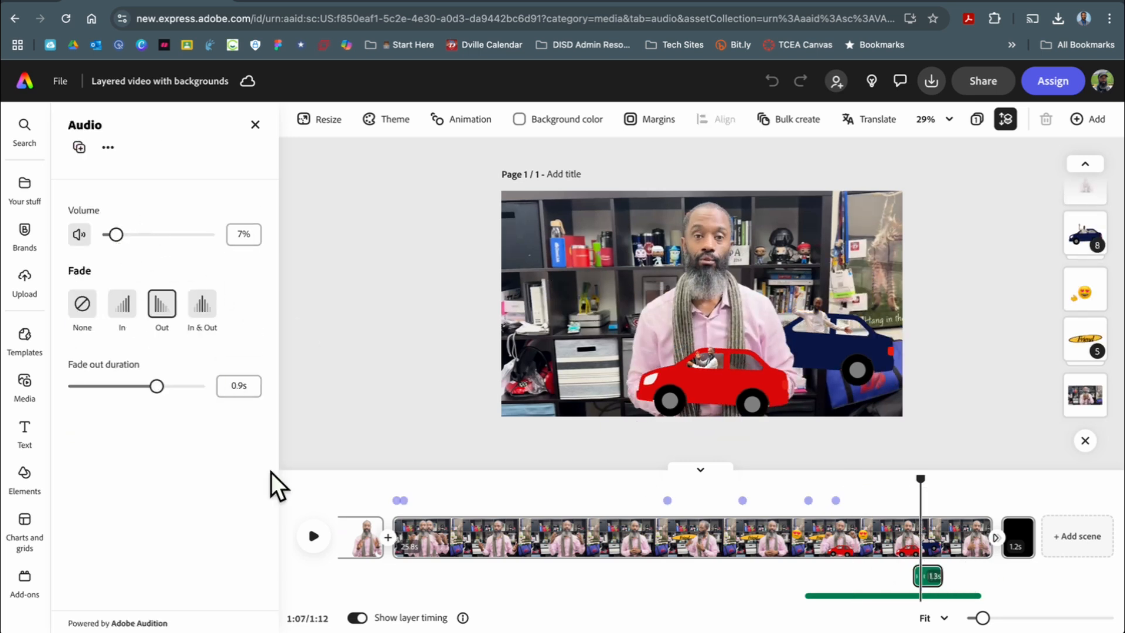
pyautogui.click(854, 596)
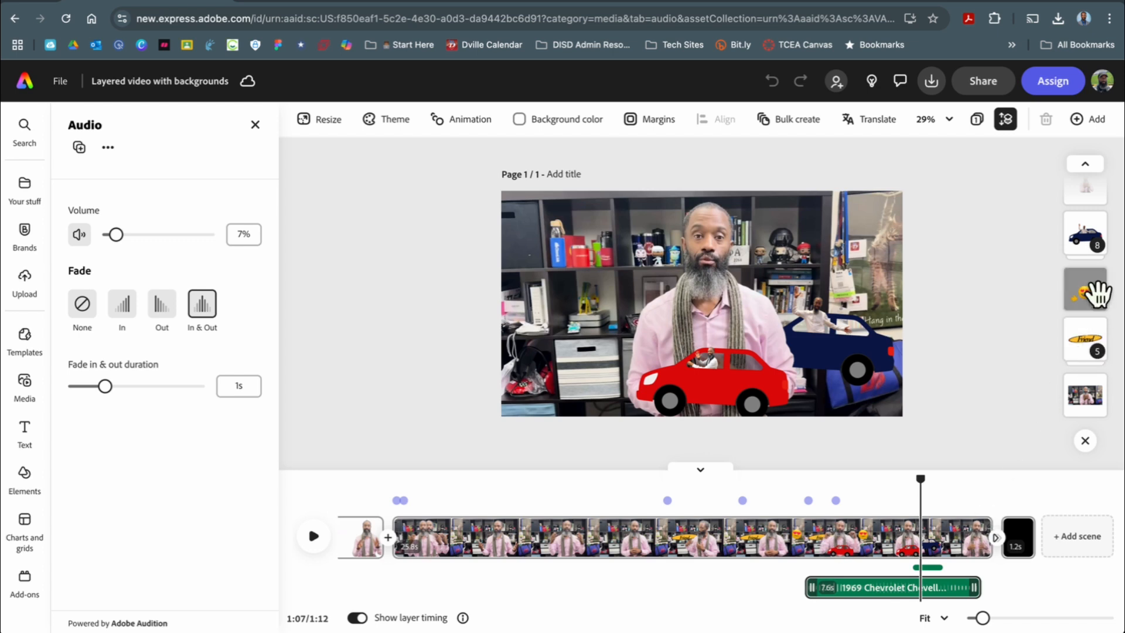
pyautogui.scroll(2, 1097, 282)
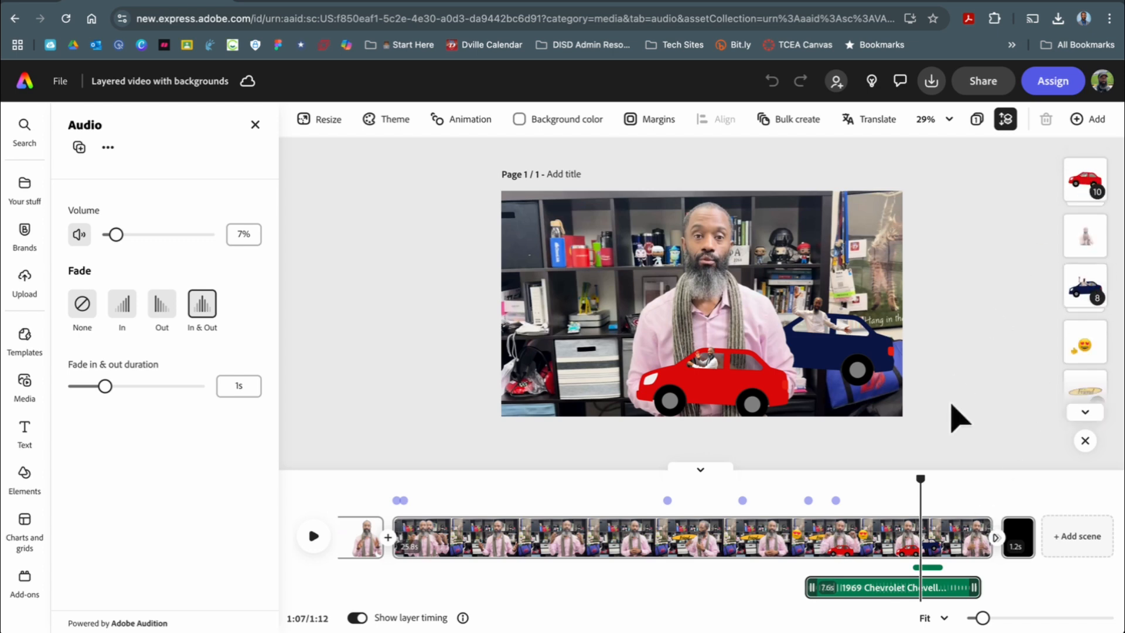
pyautogui.click(866, 537)
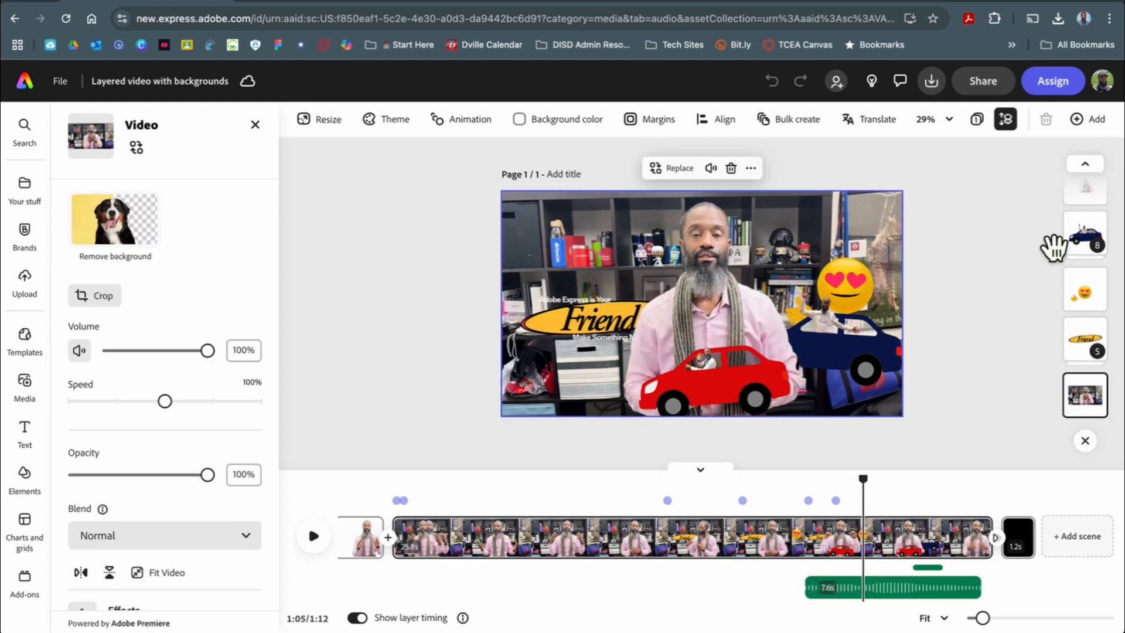
pyautogui.scroll(3, 1055, 246)
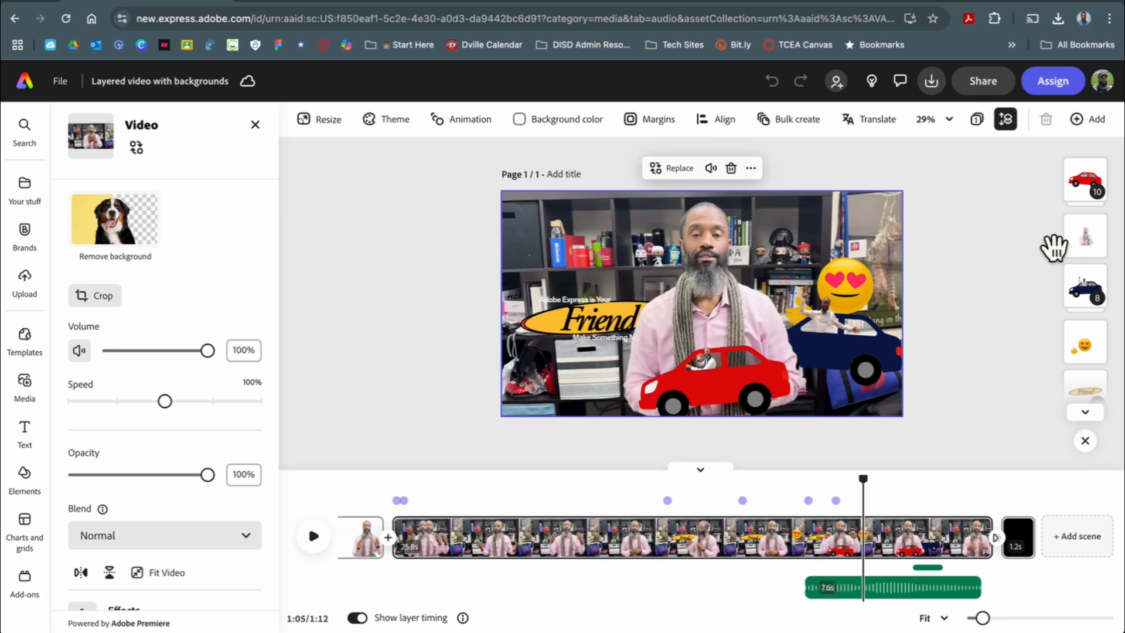